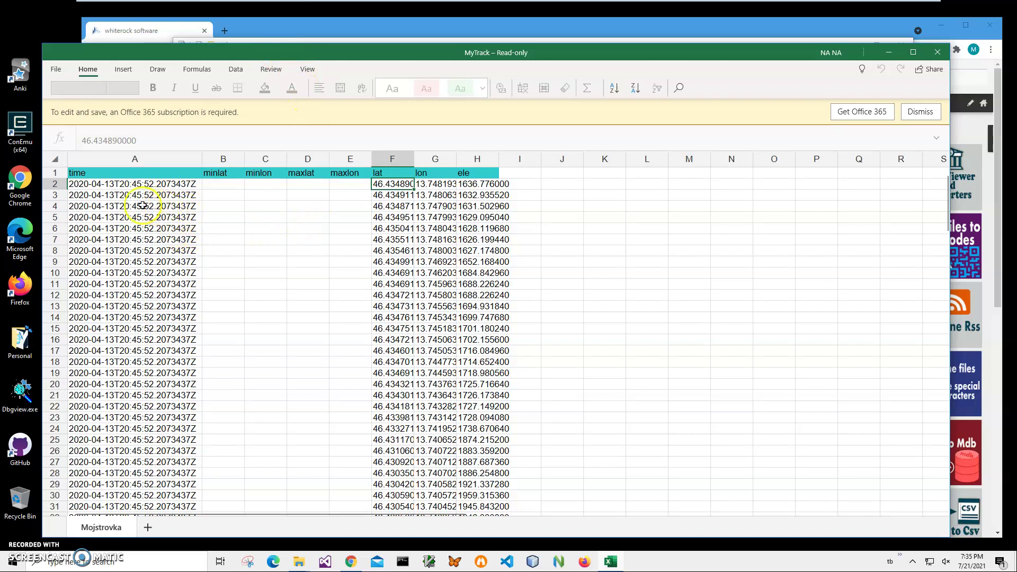
# Inspect the MyTrack timestamps, elevation values and the empty minlat to maxlat columns
pyautogui.click(137, 206)
pyautogui.click(395, 195)
pyautogui.click(433, 195)
pyautogui.click(477, 195)
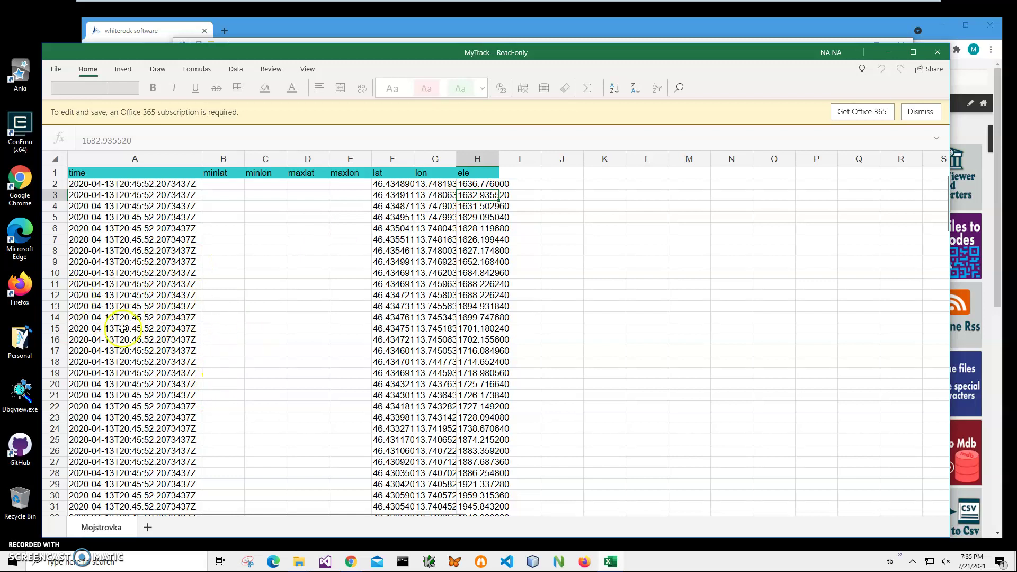
pyautogui.click(122, 328)
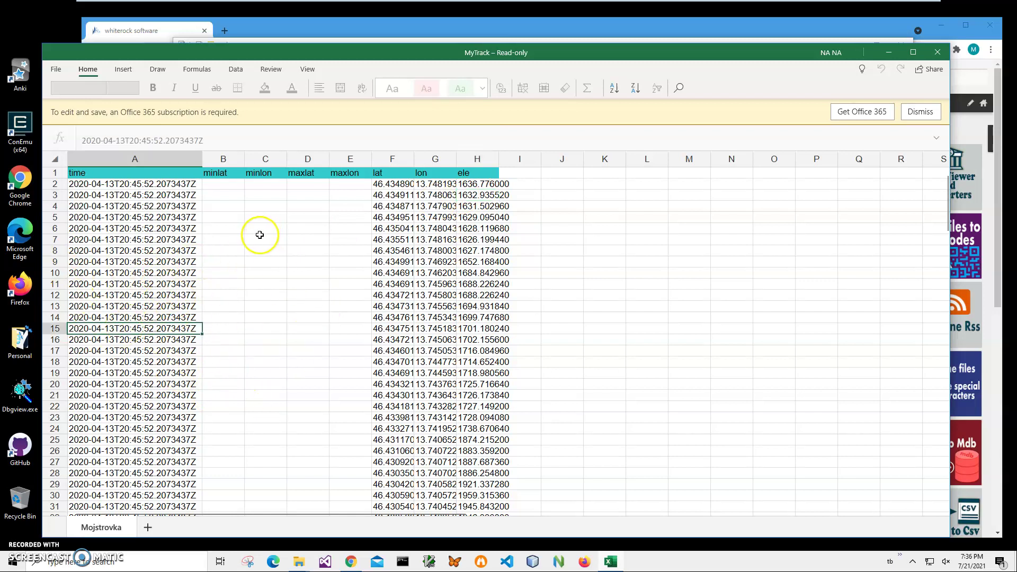
pyautogui.click(223, 184)
pyautogui.click(266, 184)
pyautogui.click(308, 184)
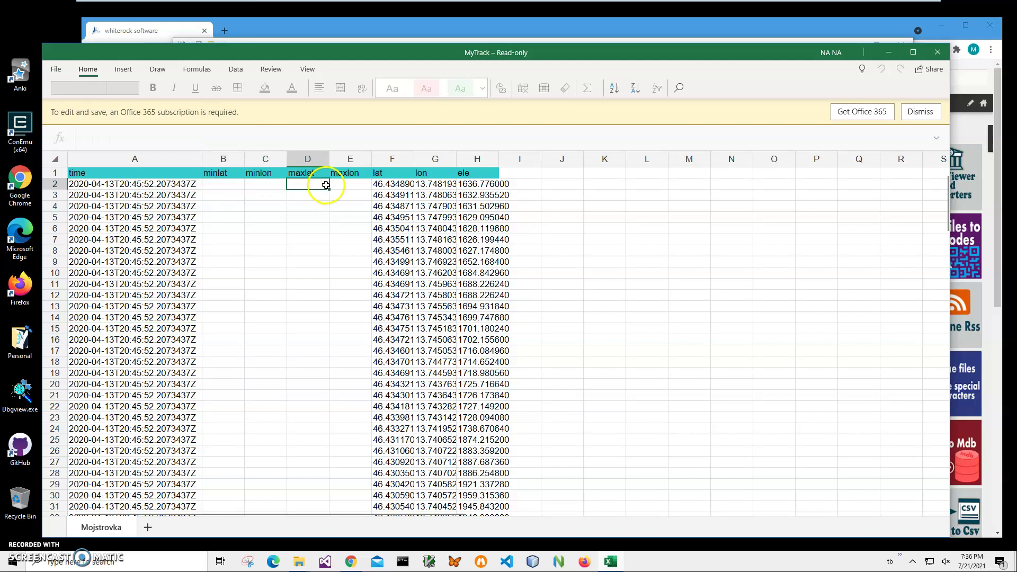
pyautogui.click(377, 184)
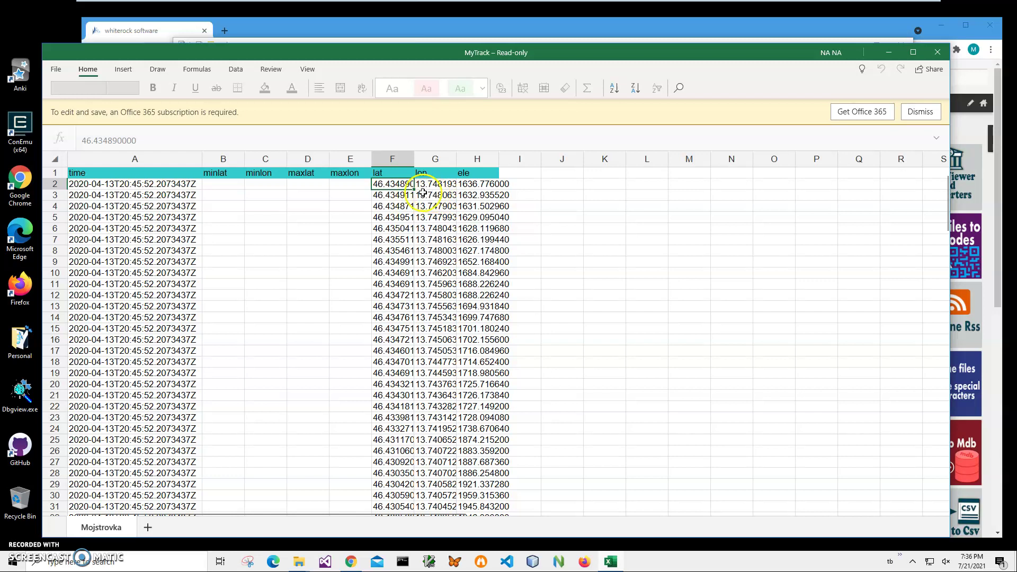
# Step through the latitude and longitude values in rows 2 to 6
pyautogui.click(393, 187)
pyautogui.press('Right')
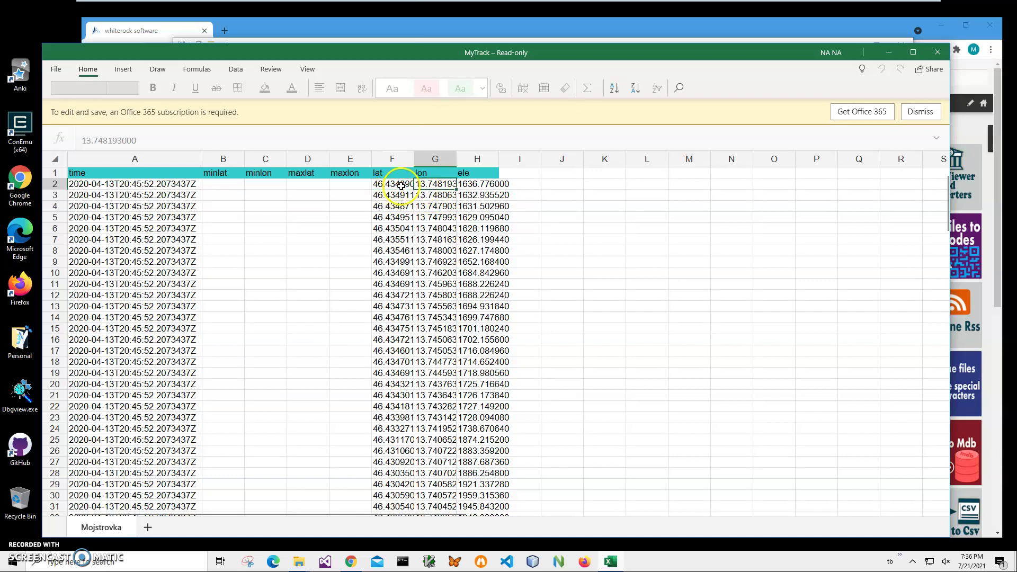
pyautogui.press('Left')
pyautogui.press('Right')
pyautogui.press('Left')
pyautogui.press('Down')
pyautogui.press('Right')
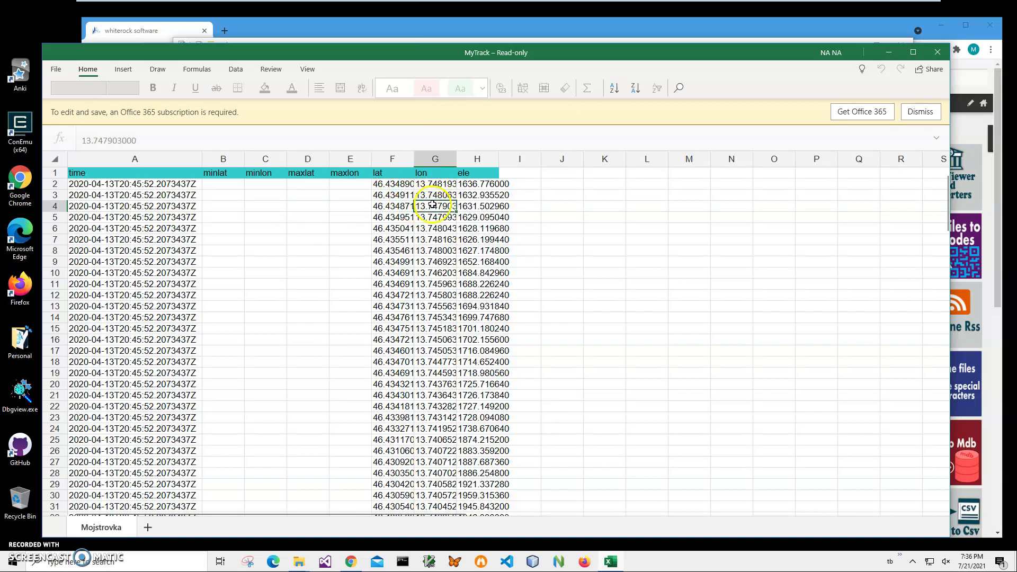
pyautogui.press('Down')
pyautogui.press('Down')
pyautogui.press('Down')
pyautogui.press('Left')
pyautogui.click(423, 229)
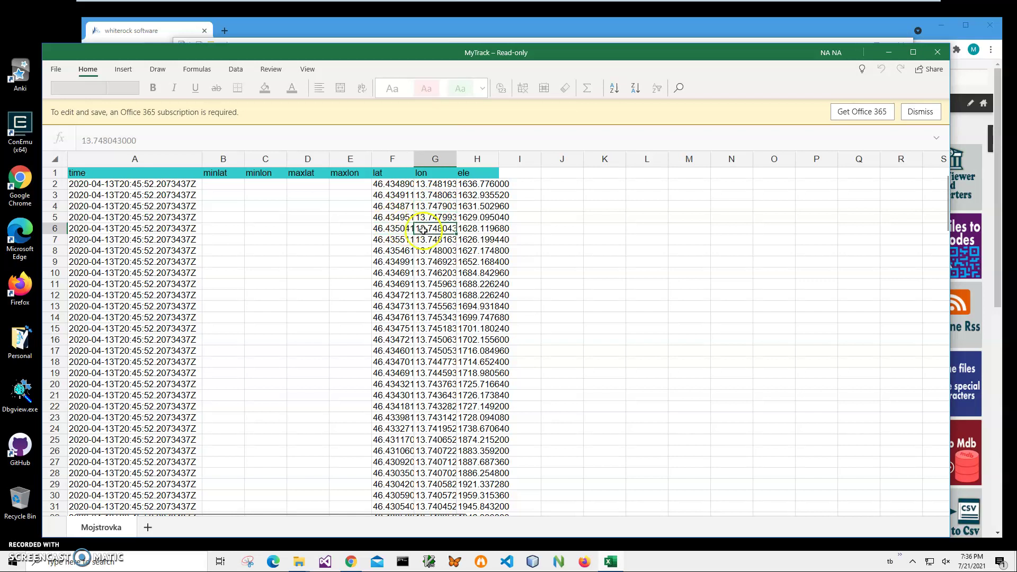
# Close MyTrack and the Documents window, then open the 'convert kml to Excel' post
pyautogui.click(938, 52)
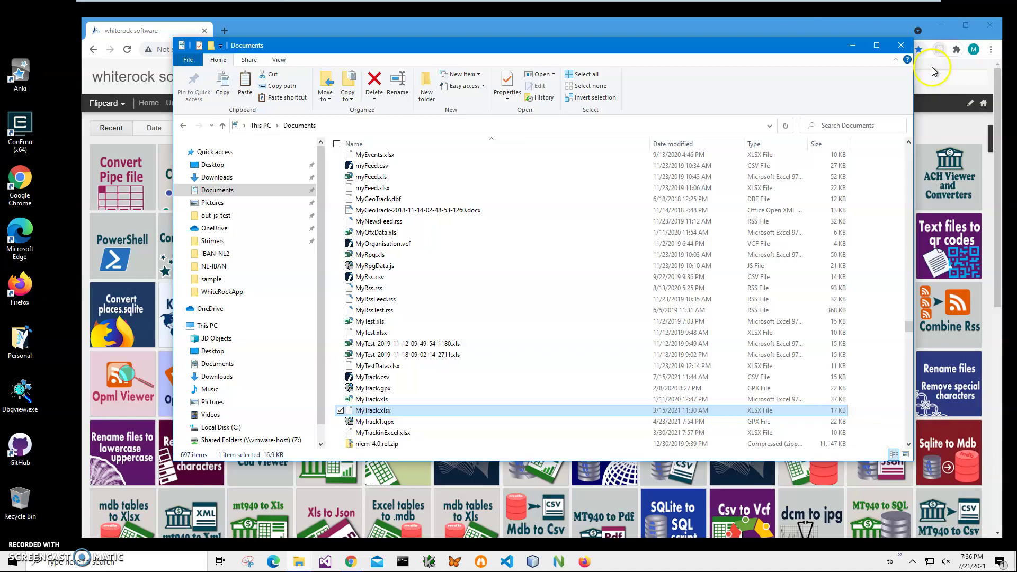
pyautogui.click(900, 37)
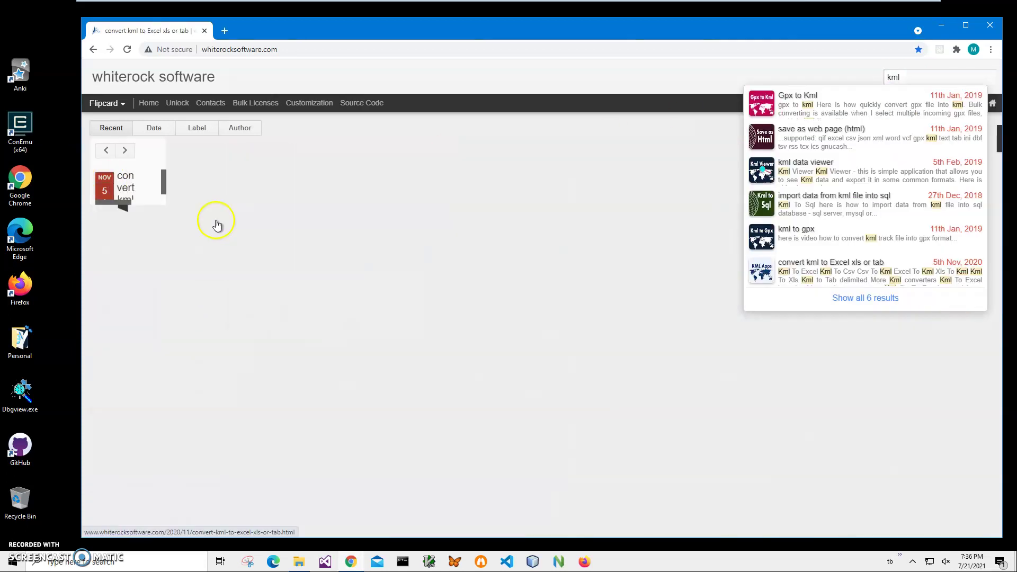
pyautogui.click(217, 226)
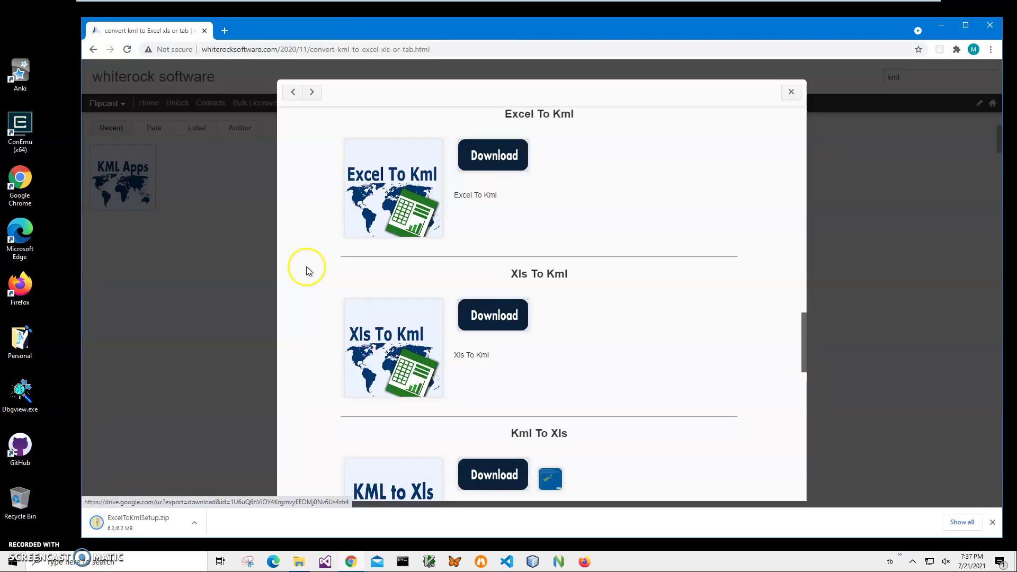
# Run ExcelToKmlSetup.msi from the zip despite the unknown-publisher SmartScreen warning
pyautogui.click(154, 524)
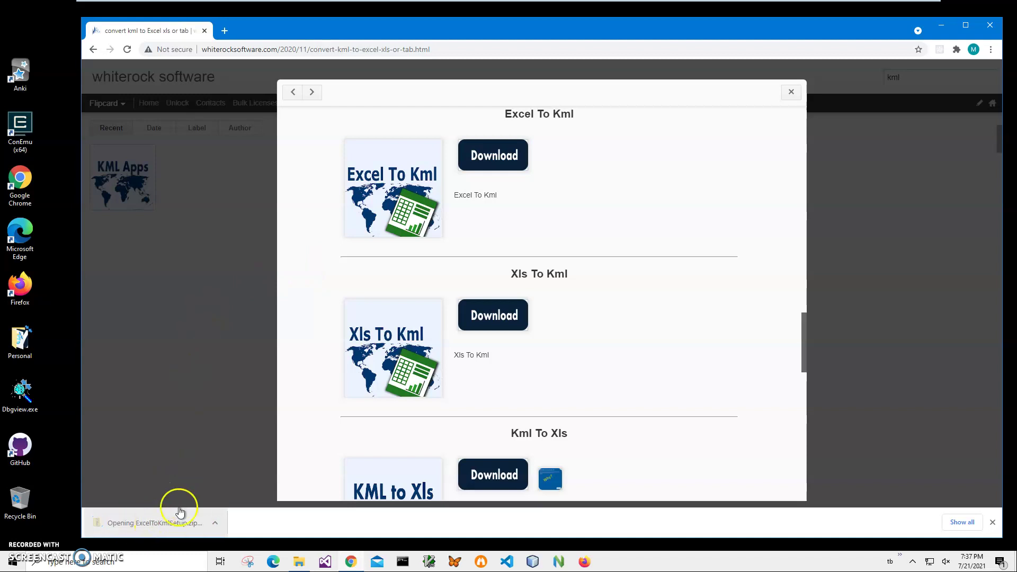
pyautogui.doubleClick(377, 161)
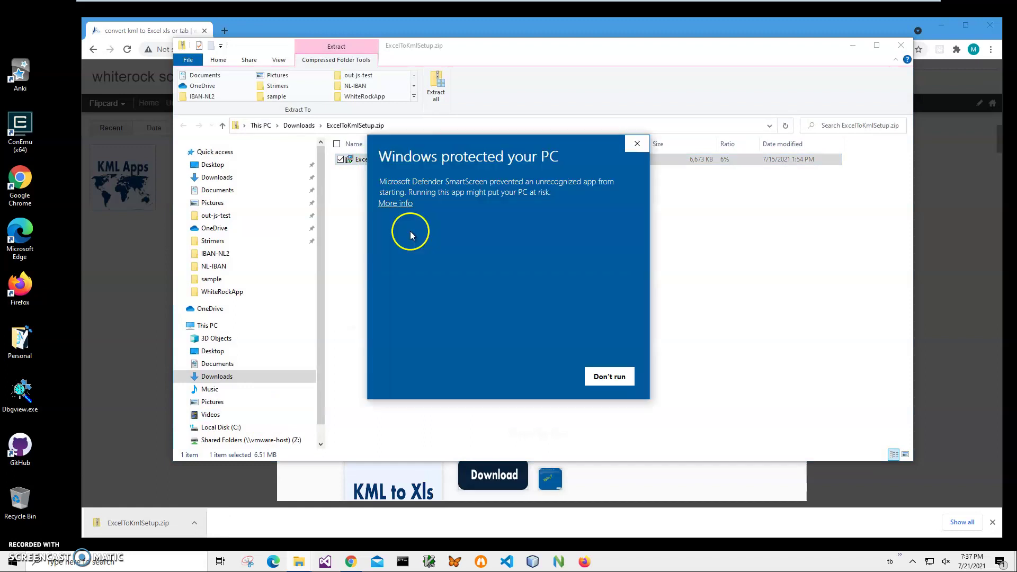
pyautogui.click(396, 204)
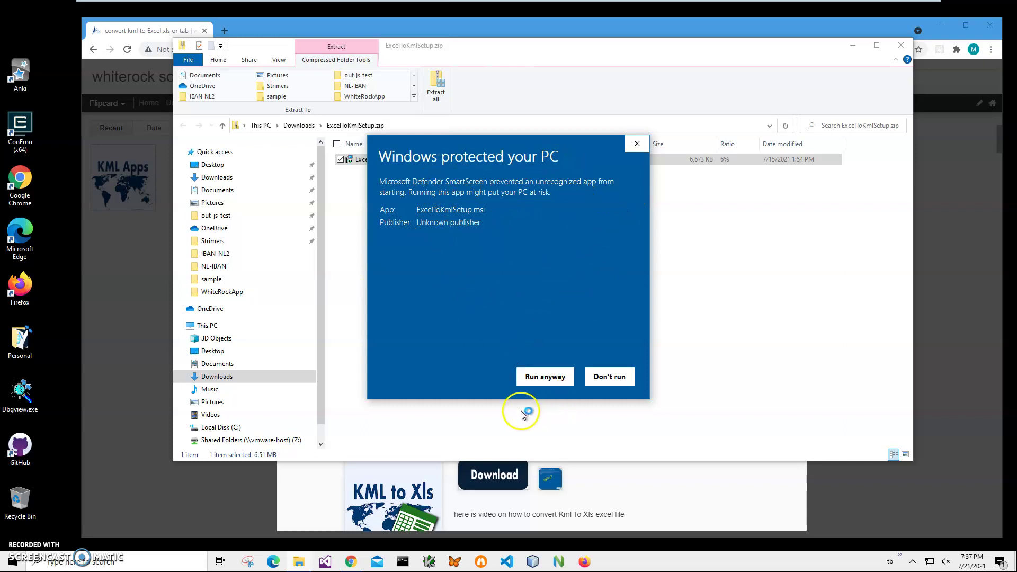
pyautogui.moveTo(484, 224); pyautogui.dragTo(382, 221)
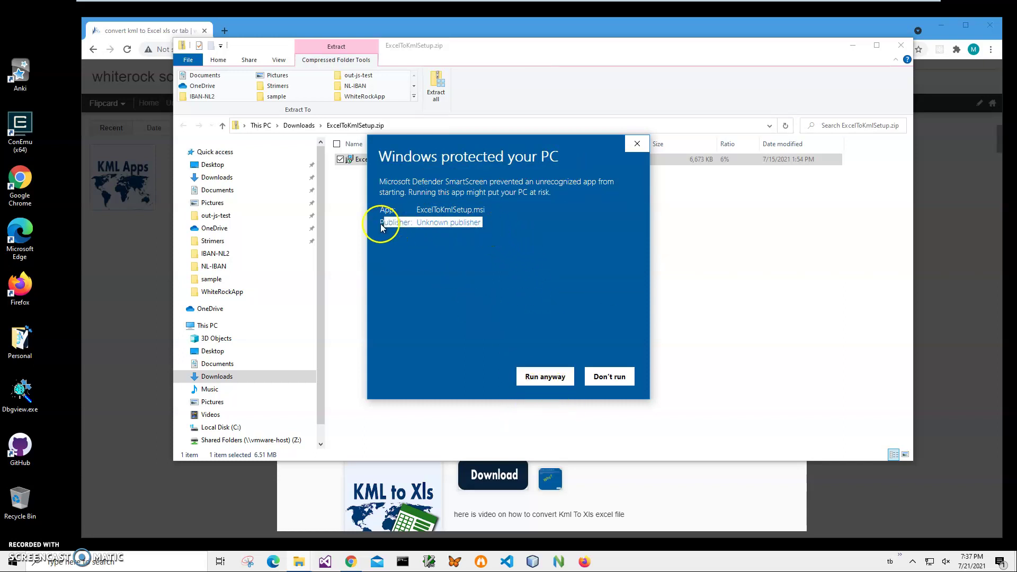
pyautogui.click(545, 375)
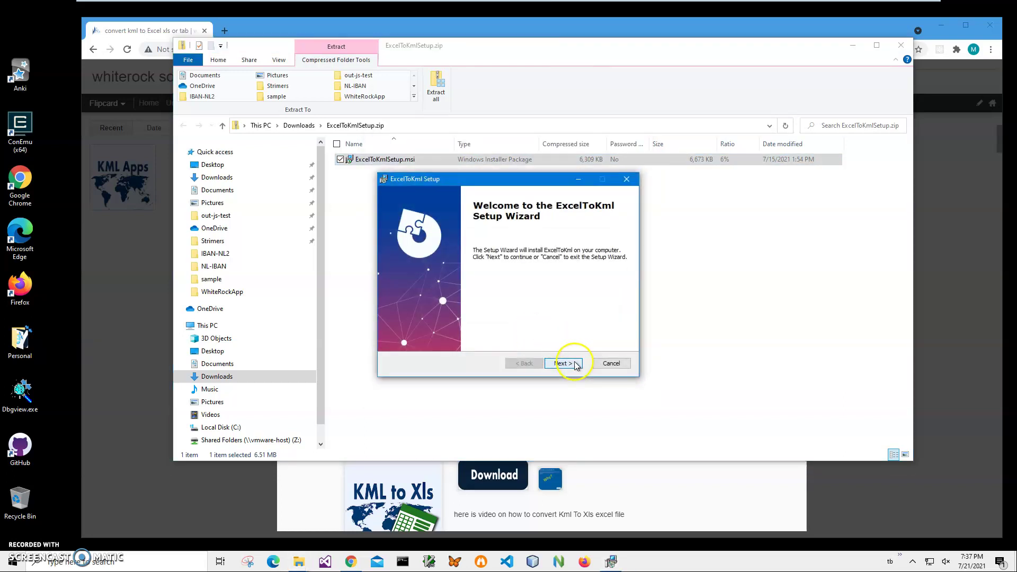
# Complete the setup wizard with admin approval and close the zip window
pyautogui.click(574, 362)
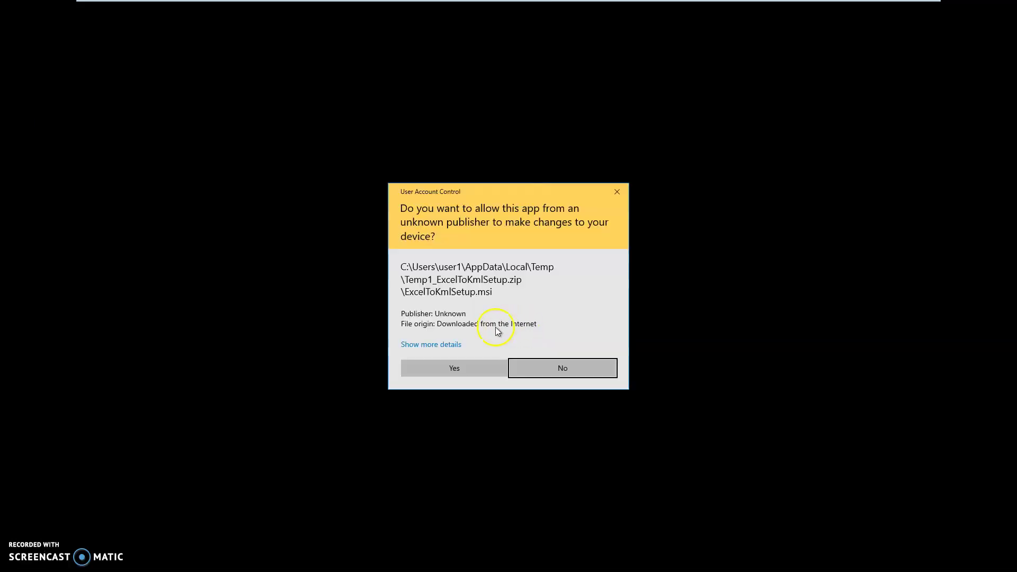
pyautogui.click(464, 365)
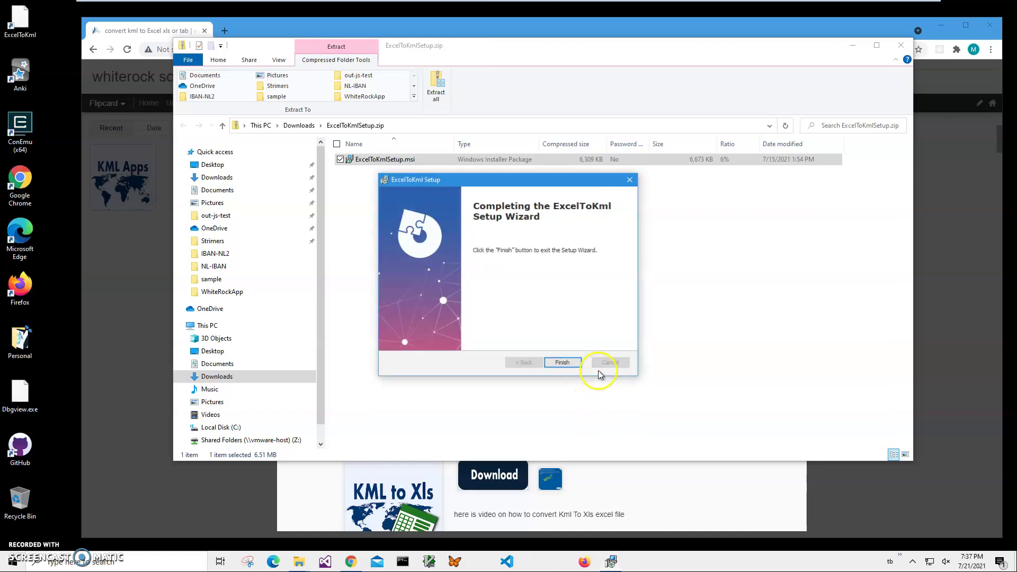
pyautogui.click(578, 366)
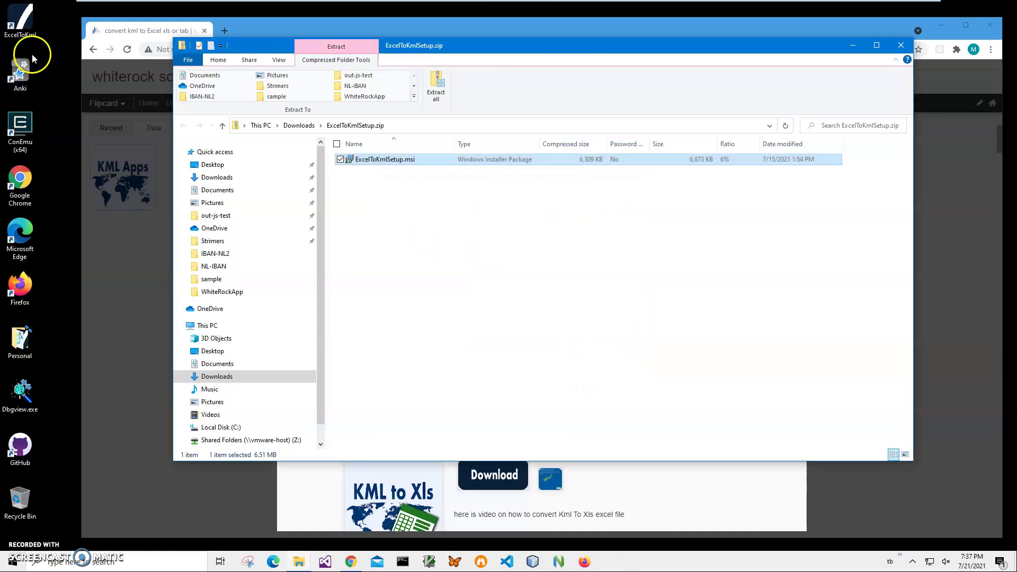
pyautogui.click(20, 21)
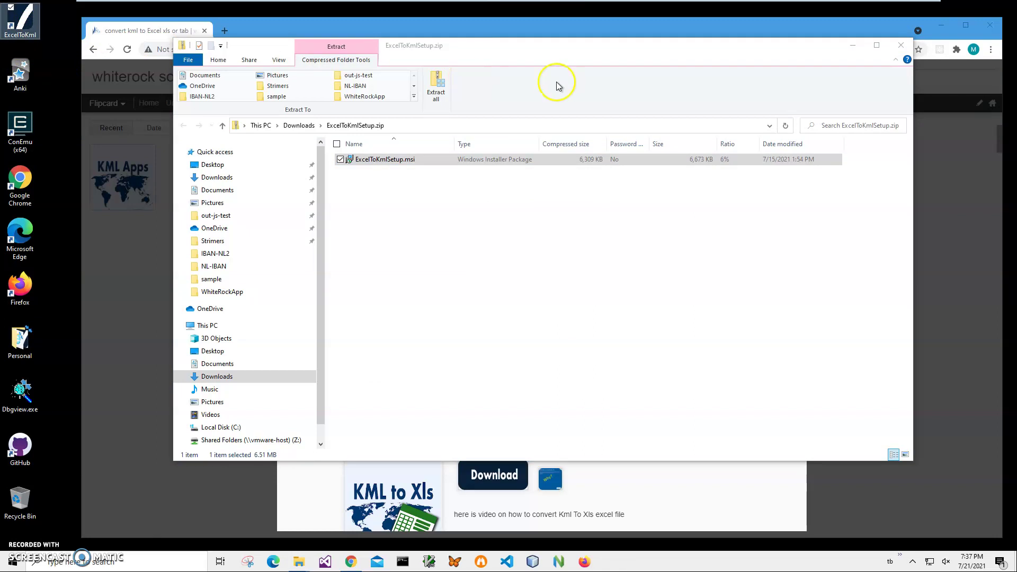
pyautogui.click(903, 49)
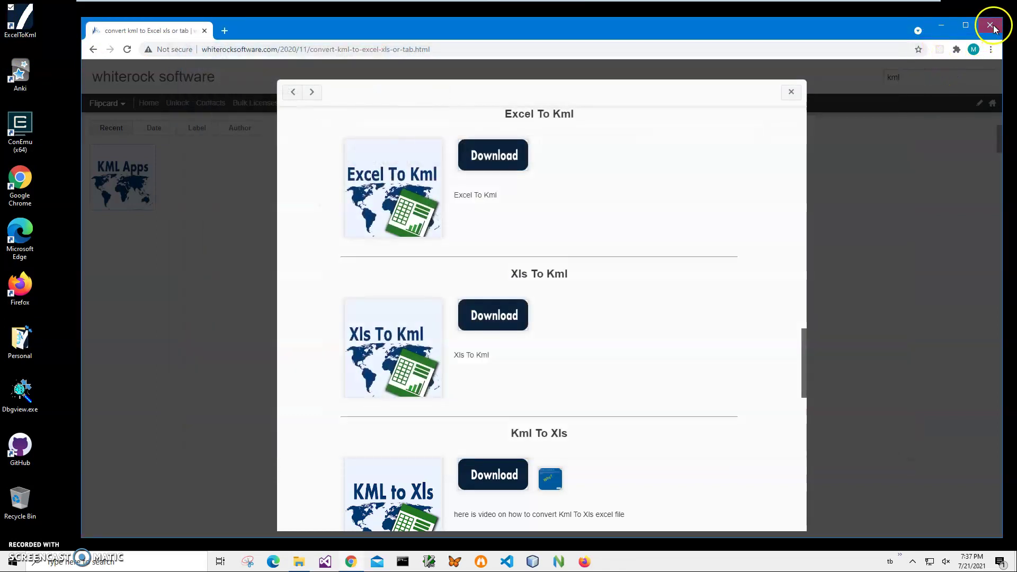
# Close Chrome and Explorer, then launch ExcelToKml from its desktop shortcut
pyautogui.click(989, 25)
pyautogui.click(915, 58)
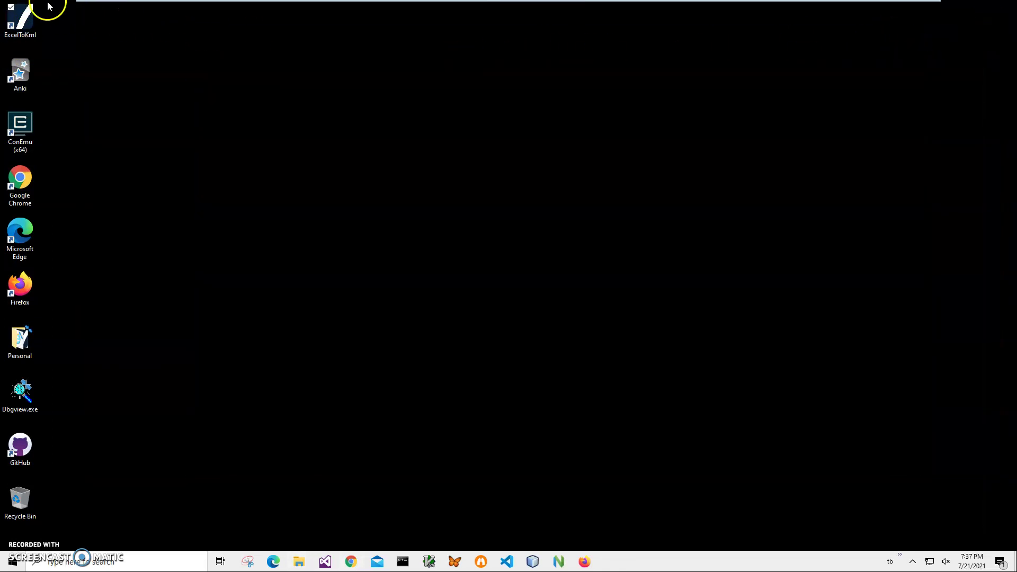
pyautogui.doubleClick(24, 16)
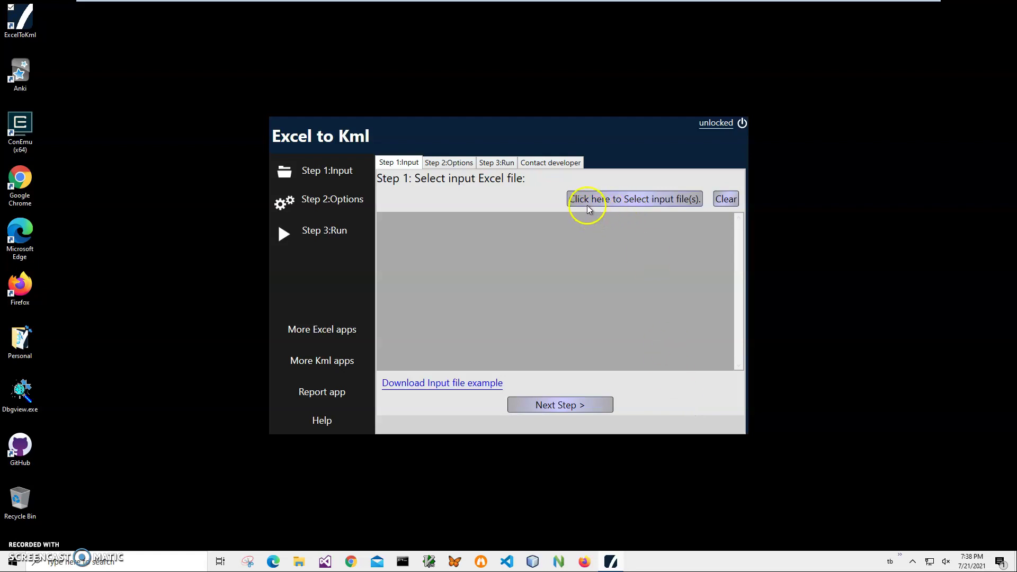
pyautogui.click(470, 383)
# Sort the Documents file list by name and select MyTrack.xlsx as the input workbook
pyautogui.click(579, 205)
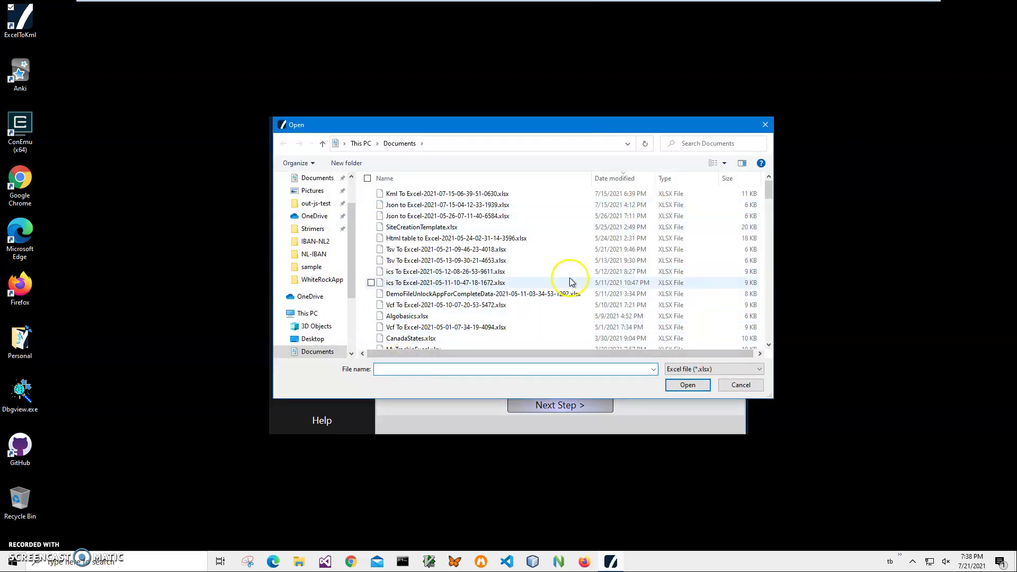
pyautogui.scroll(-1, 575, 280)
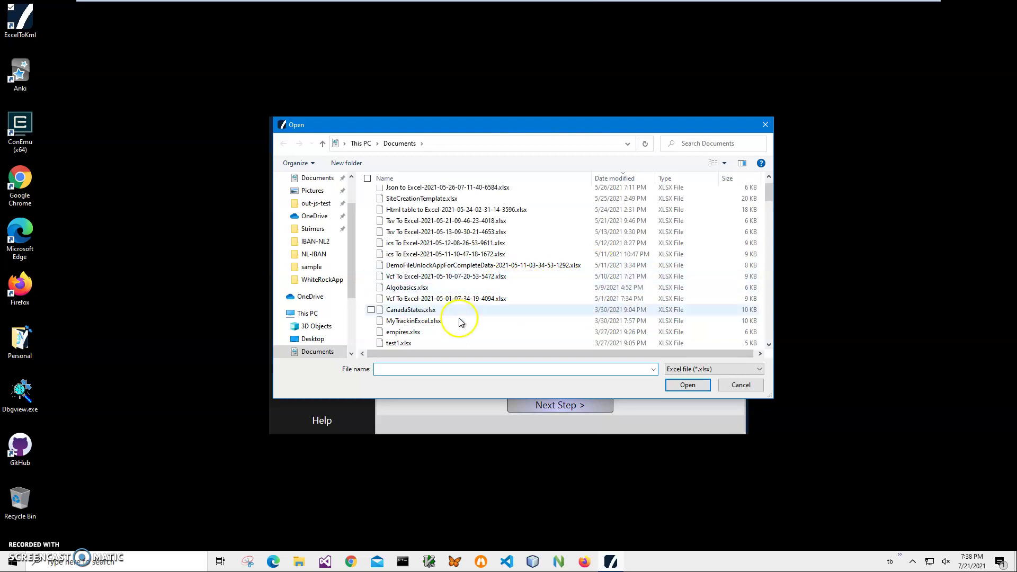
pyautogui.click(454, 177)
pyautogui.scroll(-4, 525, 238)
pyautogui.scroll(-15, 572, 249)
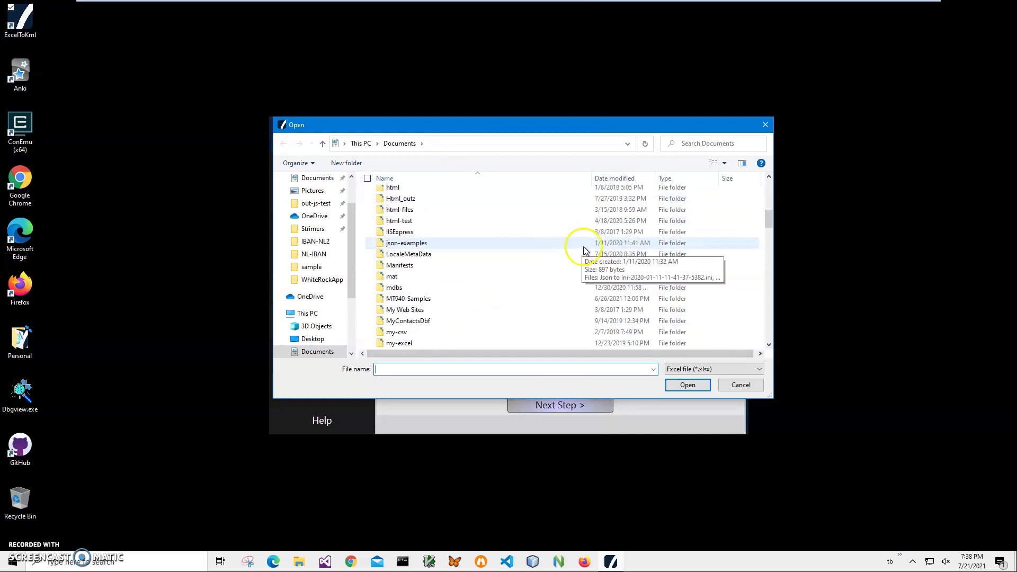
pyautogui.scroll(-10, 594, 255)
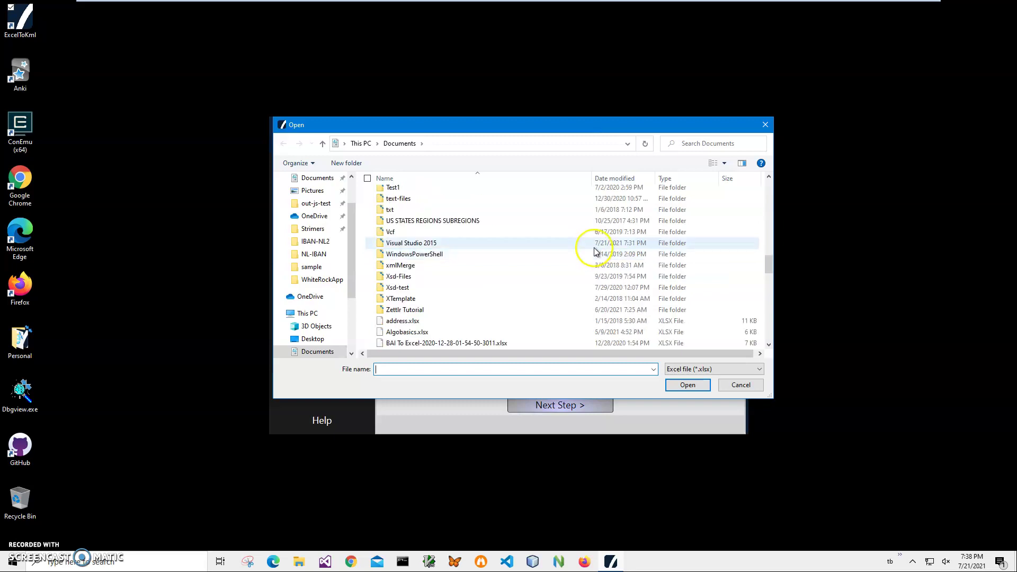
pyautogui.scroll(-4, 594, 254)
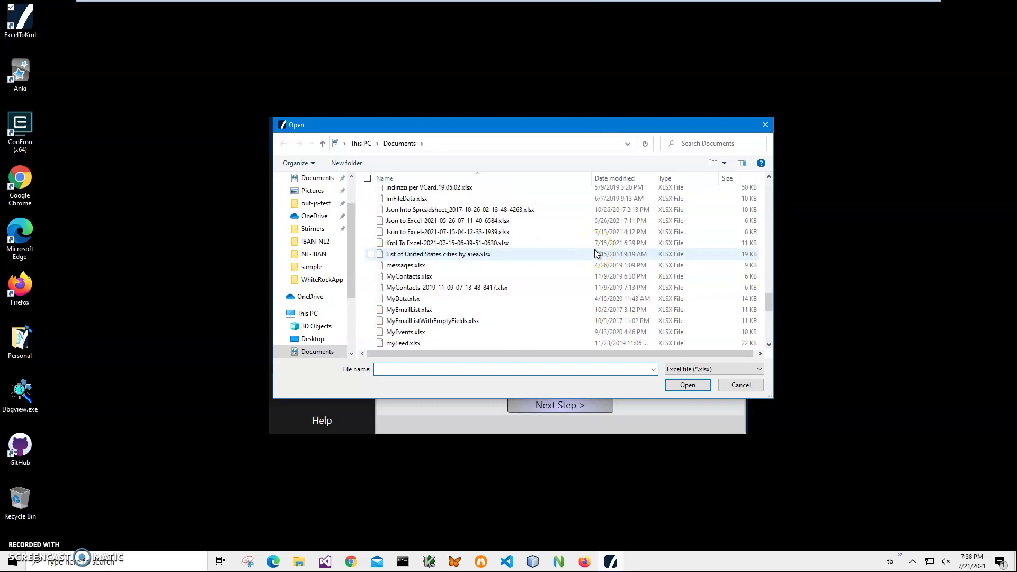
pyautogui.scroll(-1, 597, 254)
pyautogui.click(453, 344)
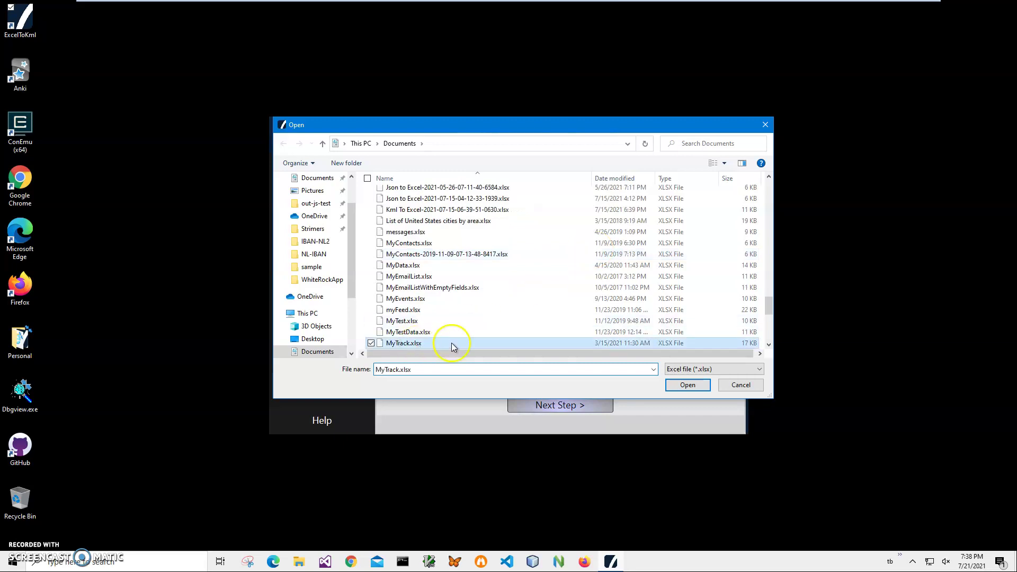
# Confirm MyTrack.xlsx as input and advance to the Step 2 Options page
pyautogui.click(688, 386)
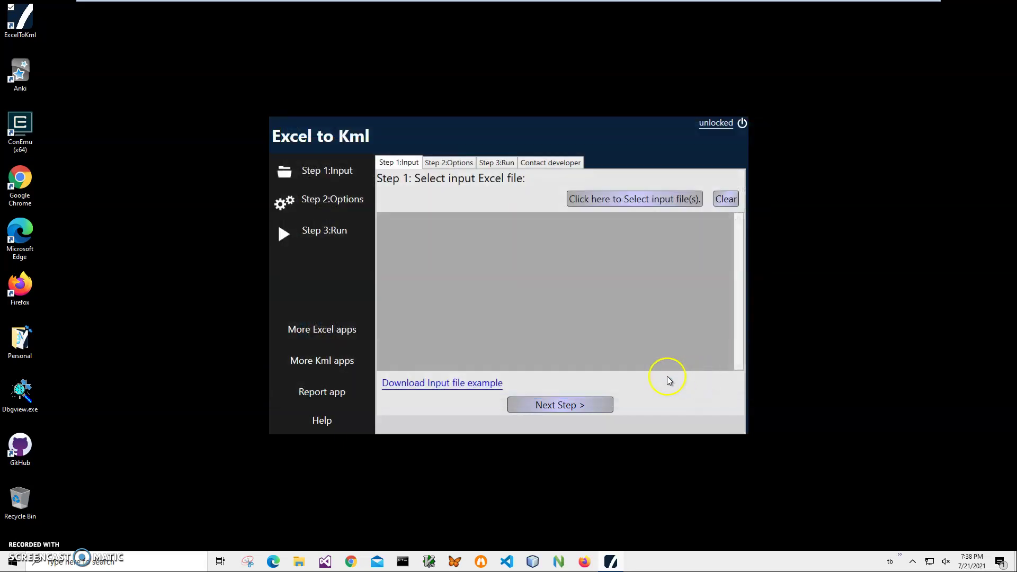
pyautogui.click(552, 409)
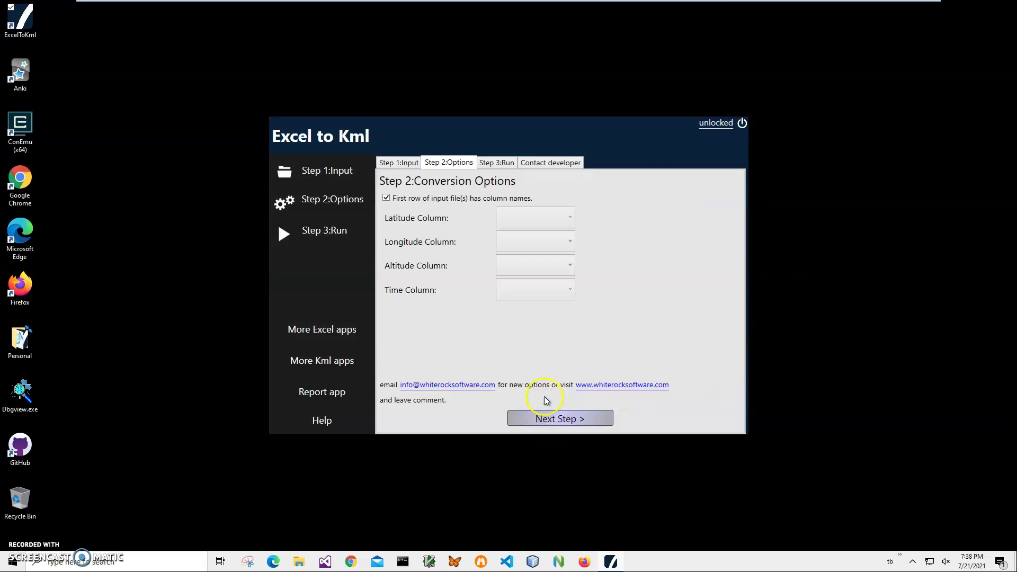
# Assign columns lat, lon, ele and time to Latitude, Longitude, Altitude and Time
pyautogui.click(570, 219)
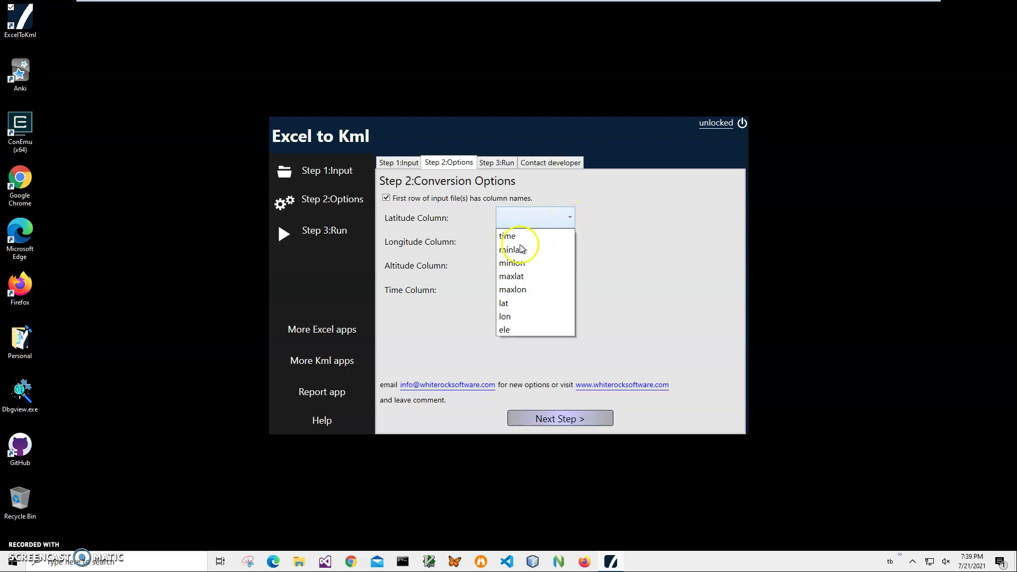
pyautogui.click(514, 303)
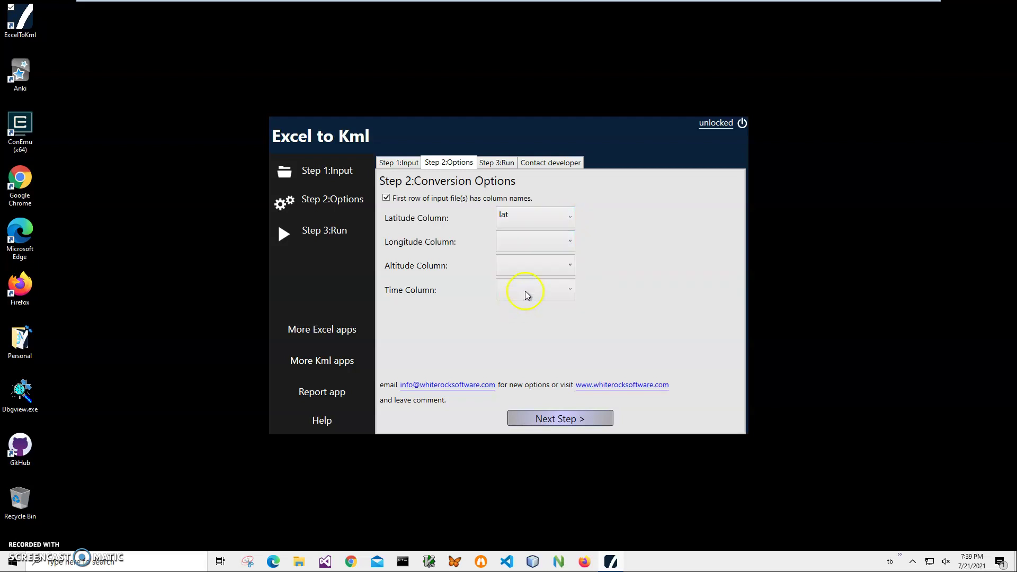
pyautogui.click(535, 248)
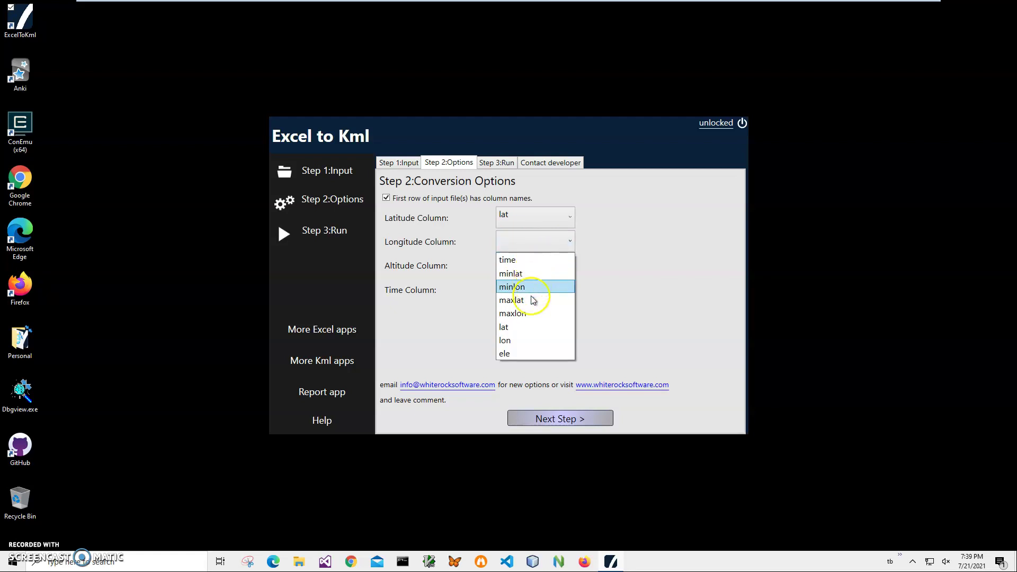
pyautogui.click(526, 343)
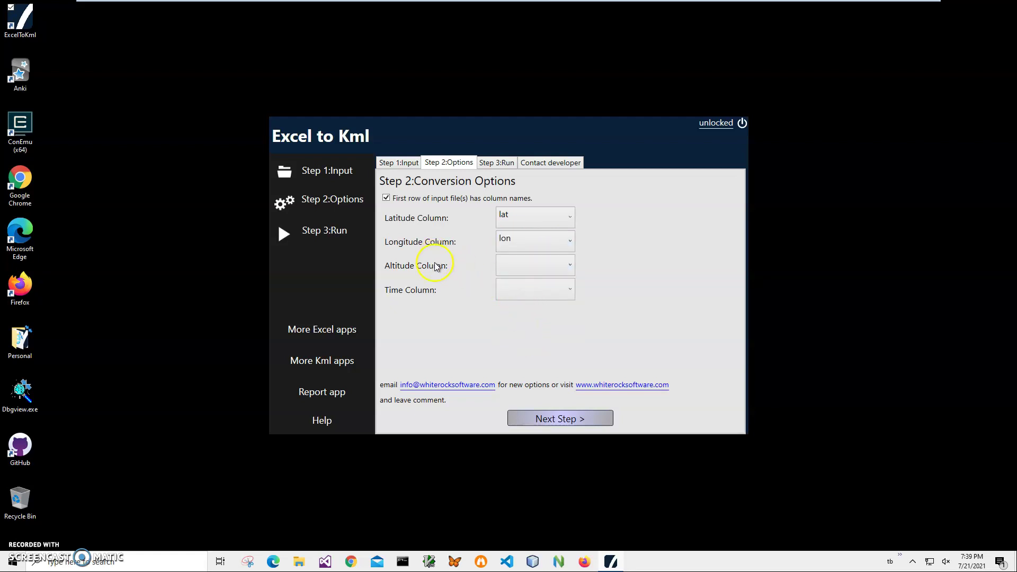
pyautogui.click(529, 266)
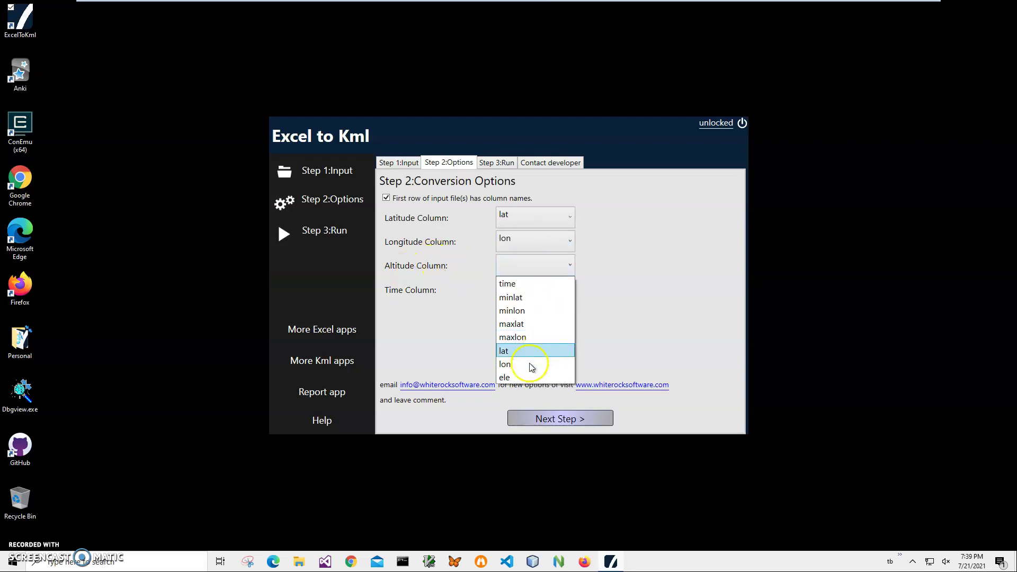
pyautogui.click(509, 378)
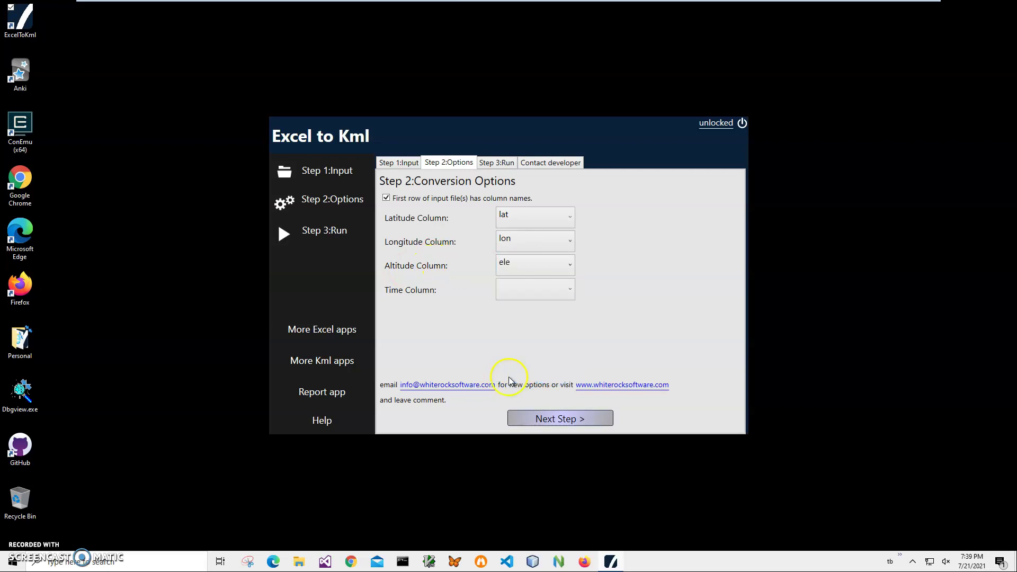
pyautogui.click(525, 295)
pyautogui.click(522, 312)
# Run the conversion, save the KML under its suggested name, and switch to Chrome
pyautogui.click(579, 418)
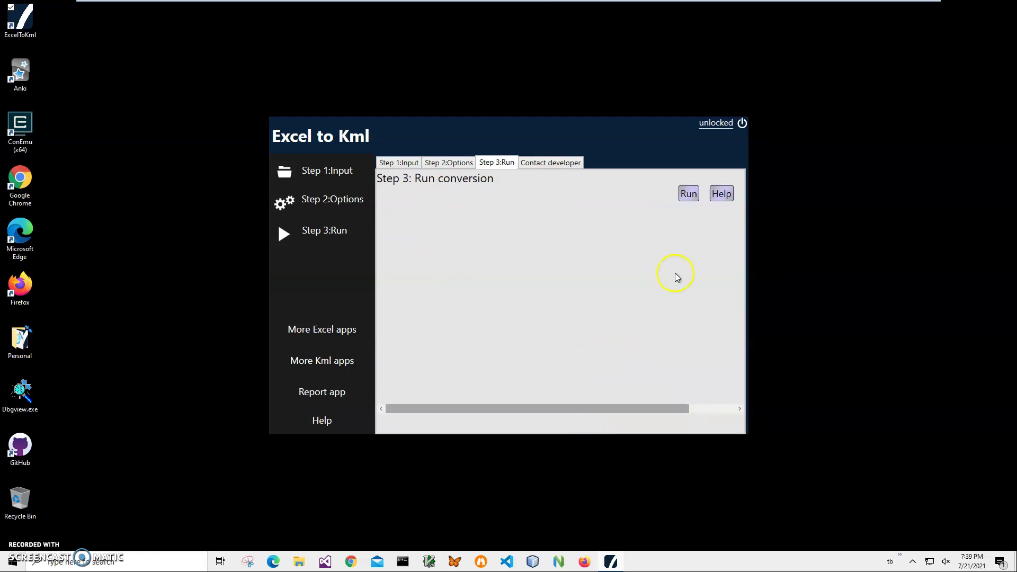
pyautogui.click(689, 194)
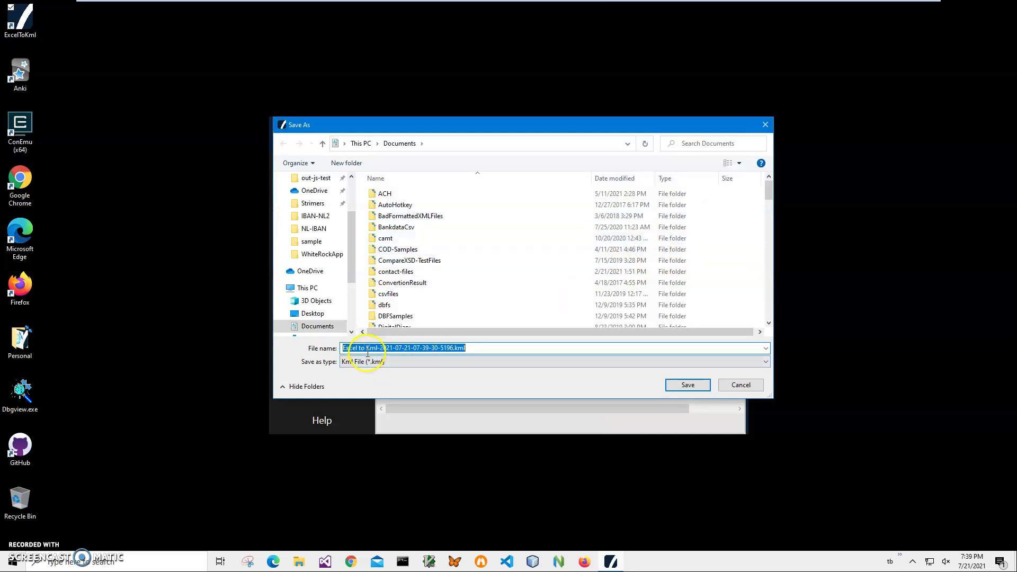
pyautogui.click(688, 387)
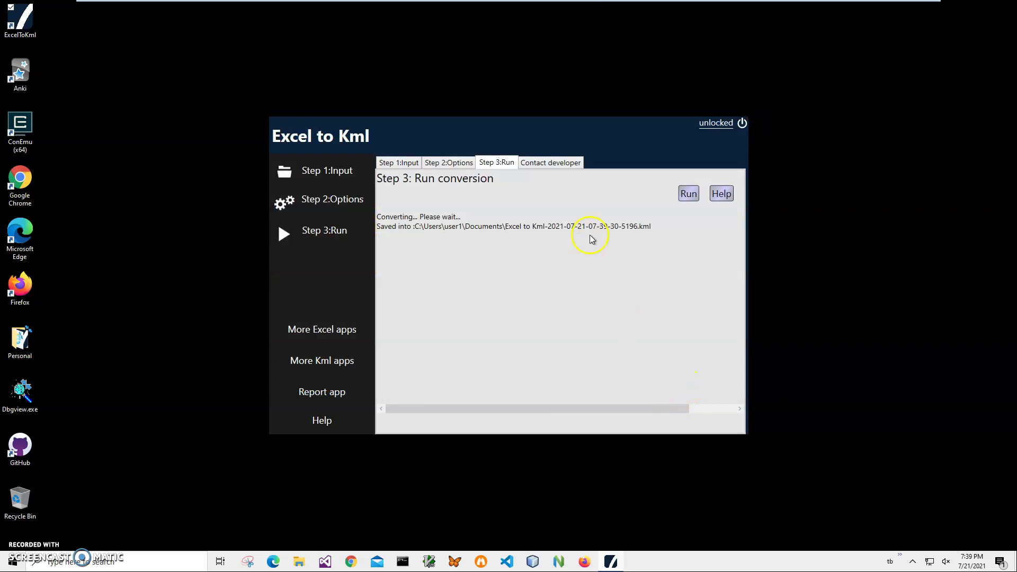
pyautogui.click(352, 561)
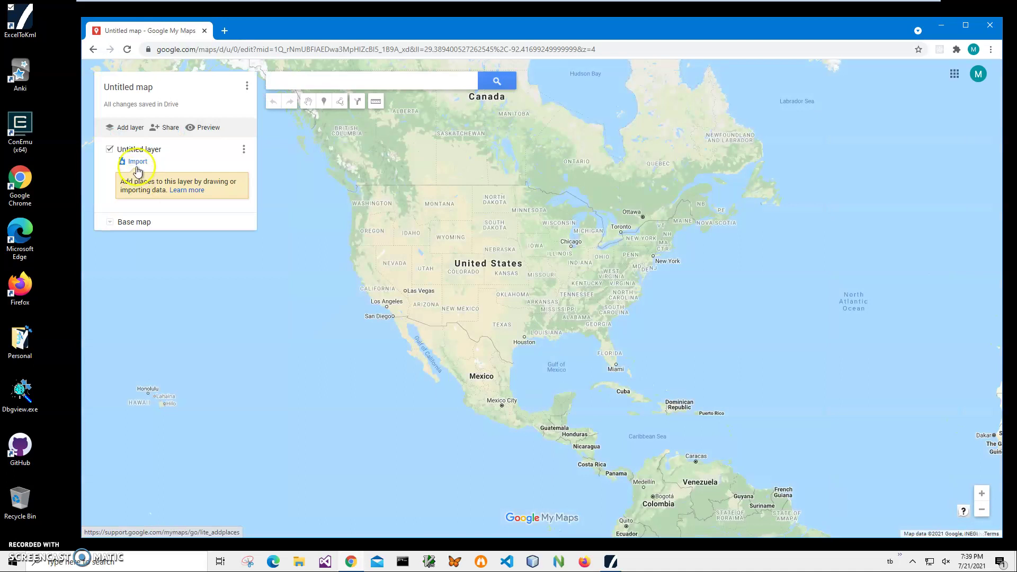
# Import the newest .kml file from the computer into the map layer
pyautogui.click(138, 161)
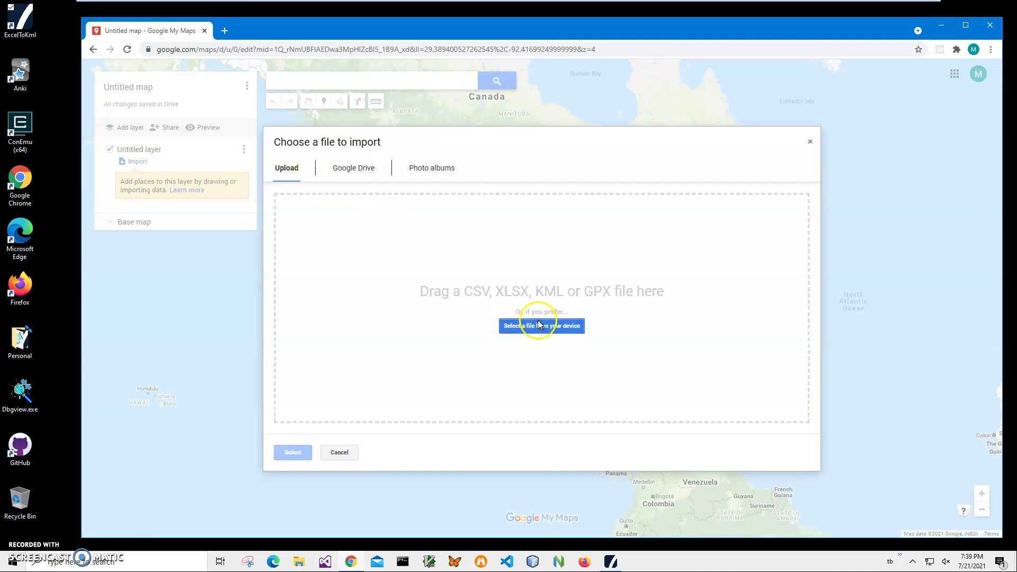
pyautogui.click(539, 324)
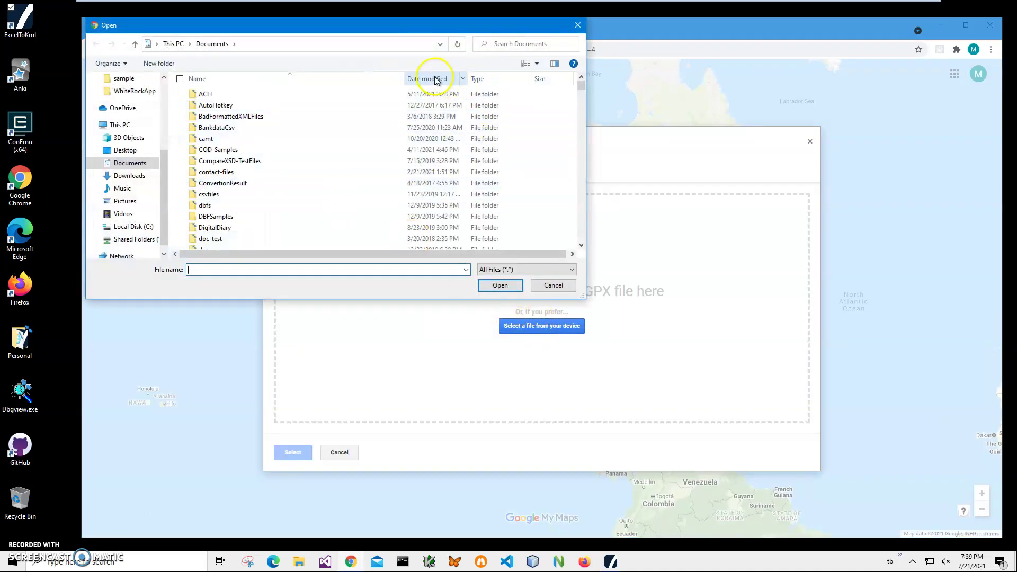
pyautogui.click(435, 80)
pyautogui.click(246, 97)
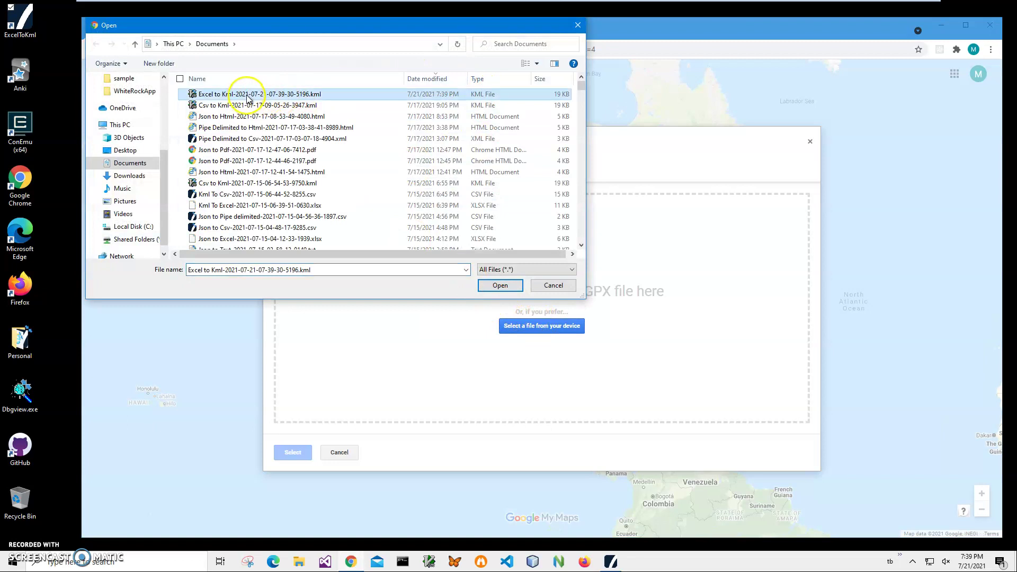
pyautogui.doubleClick(247, 95)
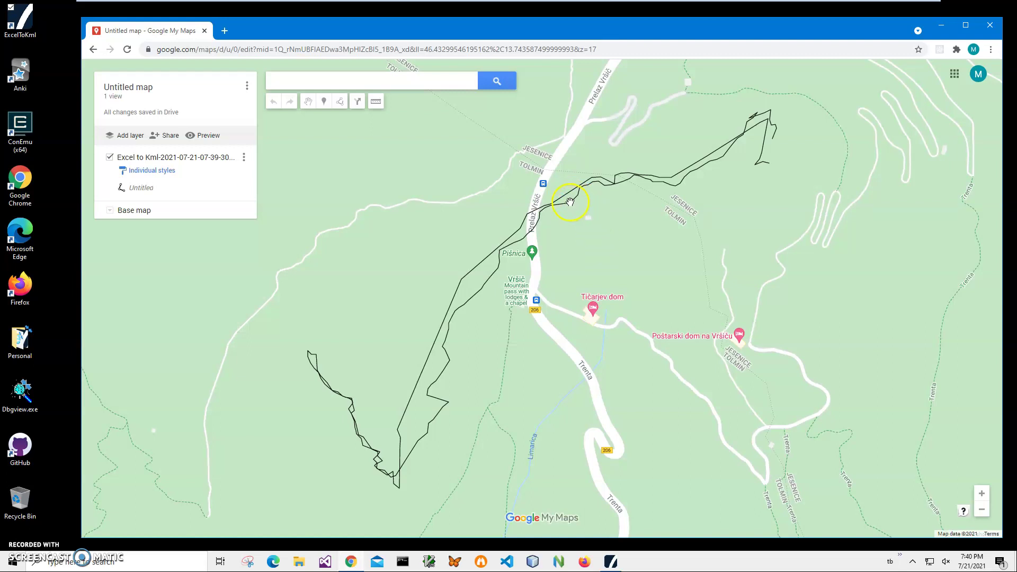
# Zoom in and place marker Point 2 on the track beside Prelaz Vršič
pyautogui.scroll(1, 570, 202)
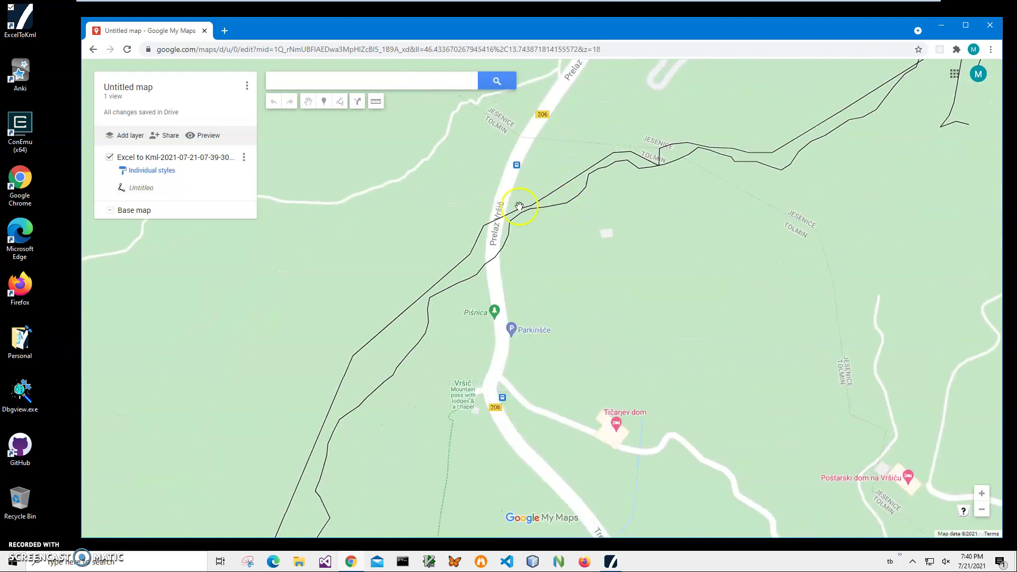
pyautogui.click(323, 105)
pyautogui.click(542, 208)
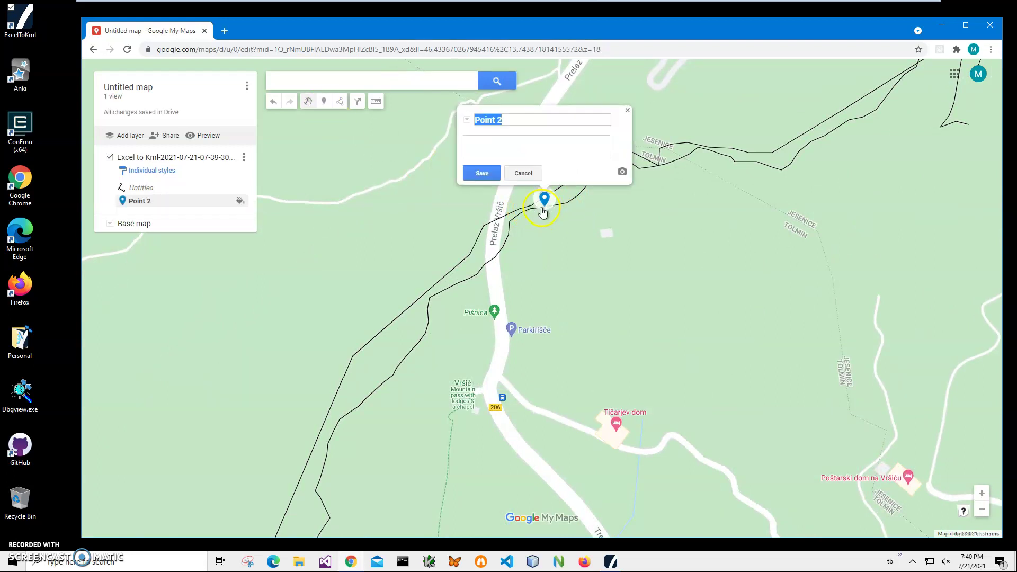
pyautogui.click(628, 111)
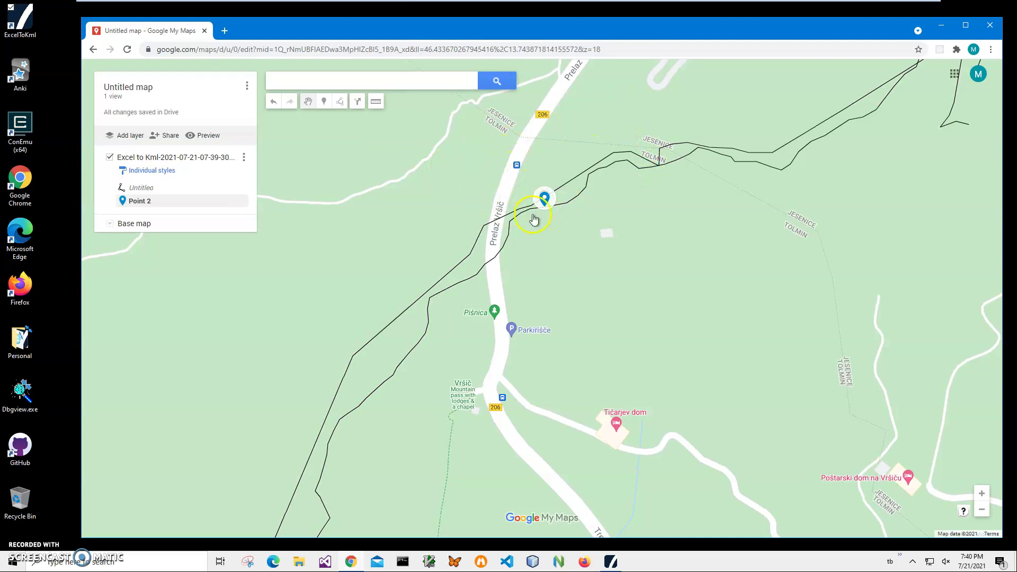
pyautogui.click(514, 217)
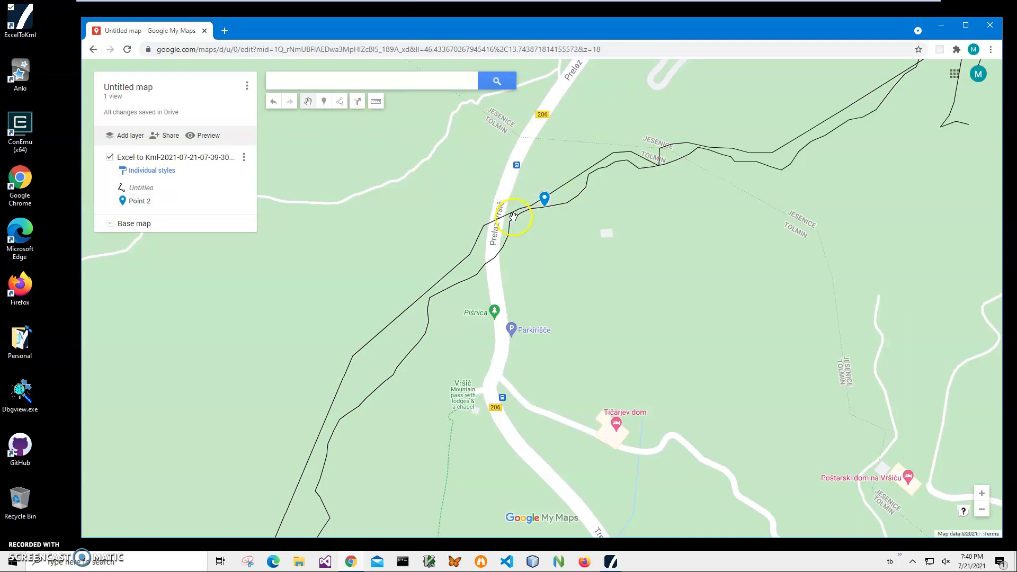
pyautogui.scroll(1, 513, 217)
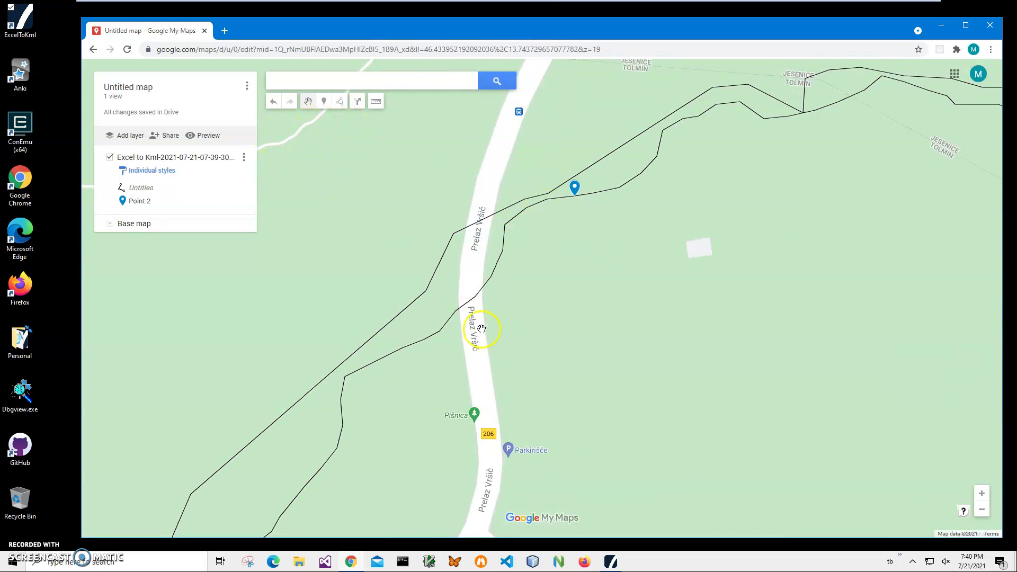
pyautogui.scroll(-2, 482, 316)
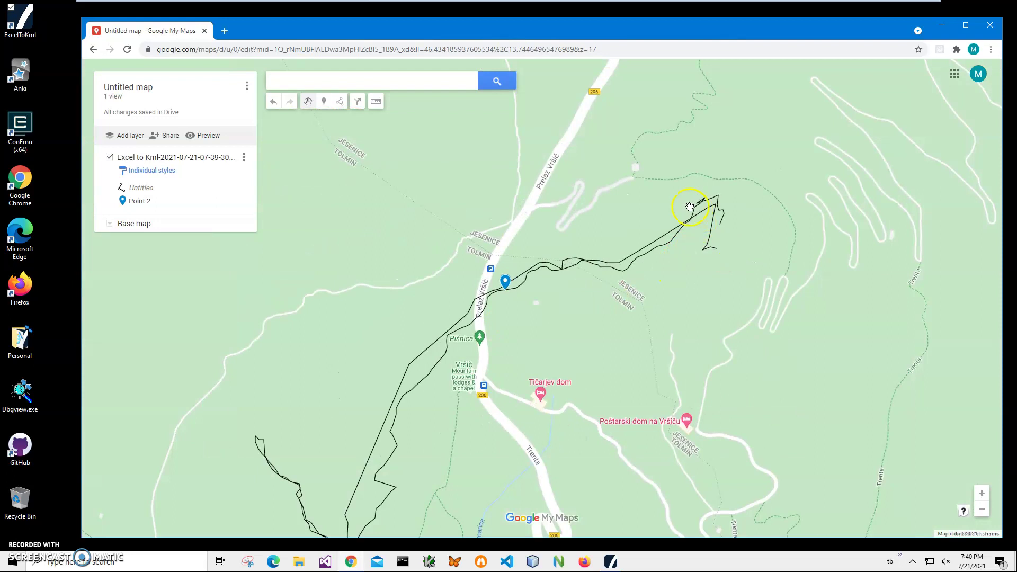